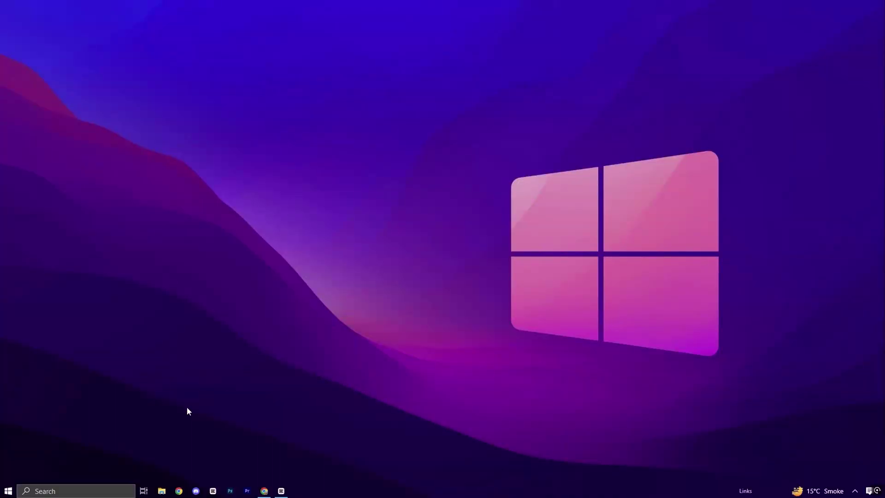
# Step: Open System Configuration via an msco search and limit boot to 8 processors in Advanced options
pyautogui.click(99, 490)
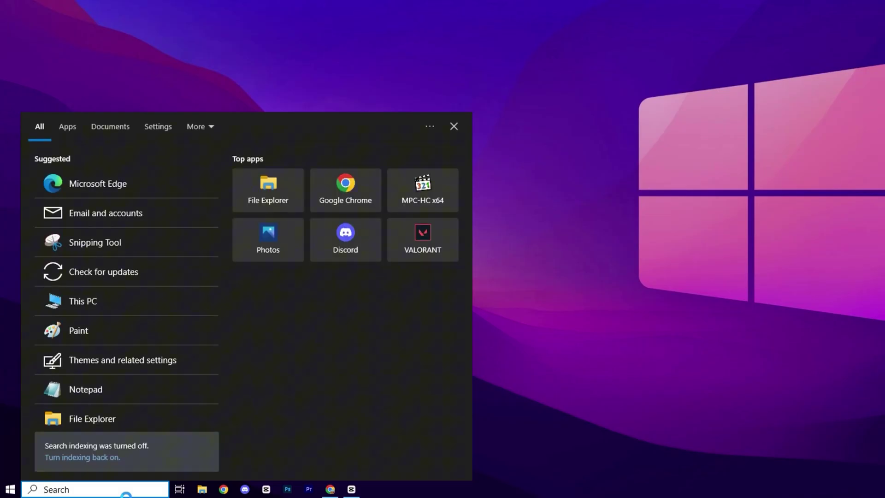
pyautogui.write('msco')
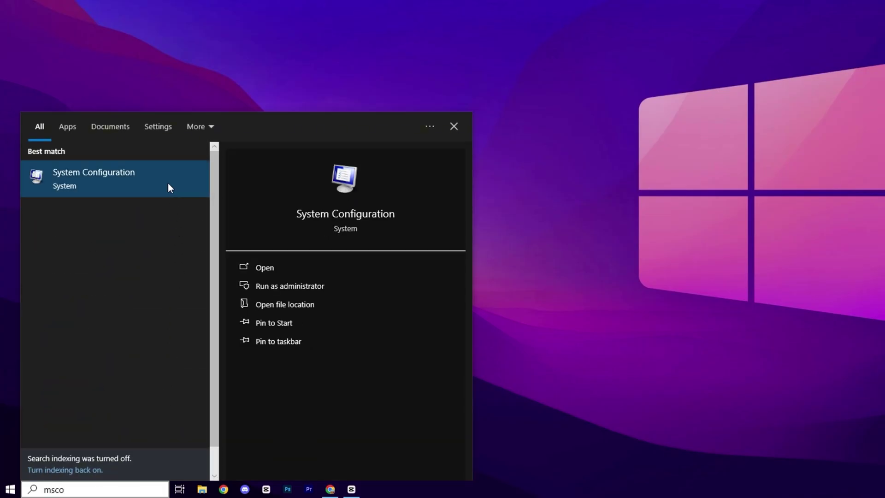
pyautogui.click(169, 185)
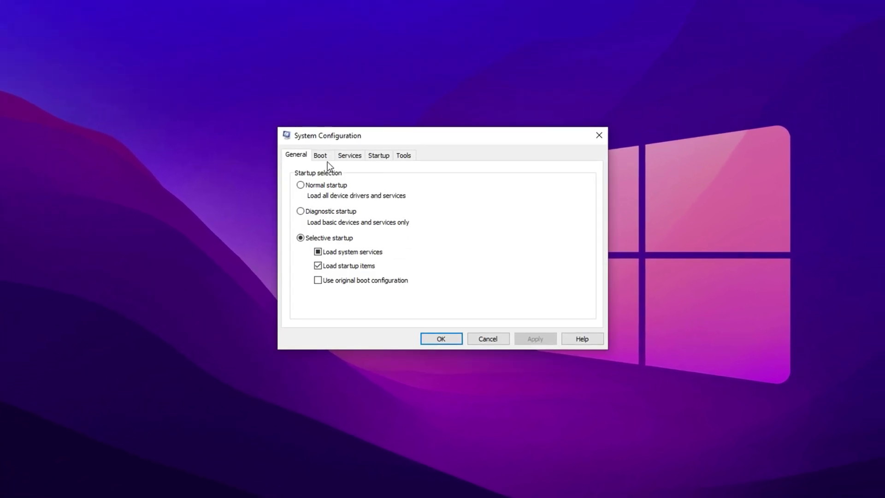
pyautogui.click(322, 158)
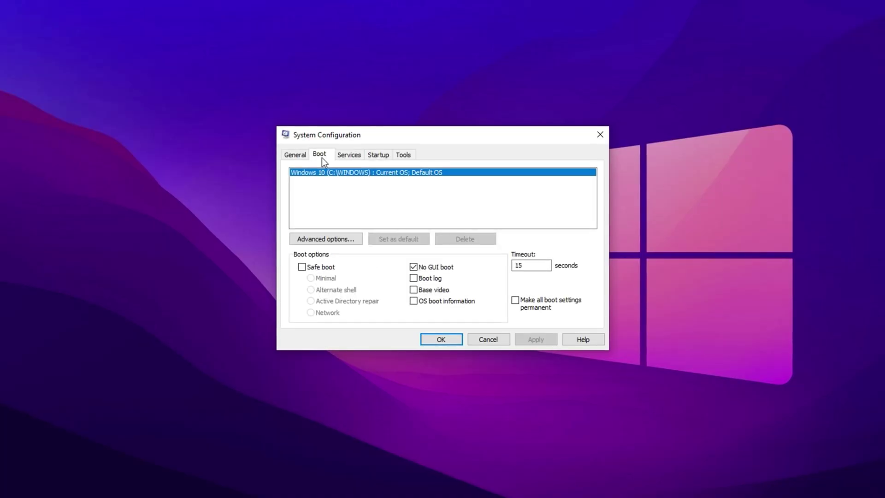
pyautogui.click(319, 235)
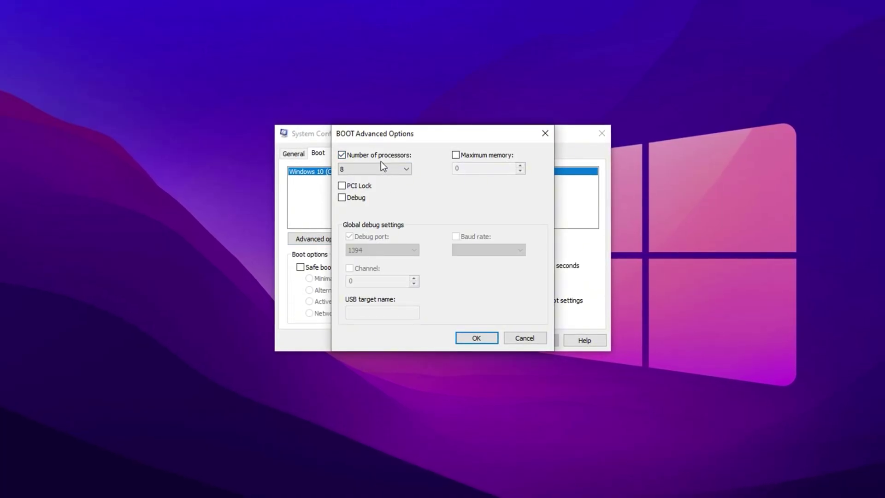
pyautogui.click(342, 155)
pyautogui.click(362, 173)
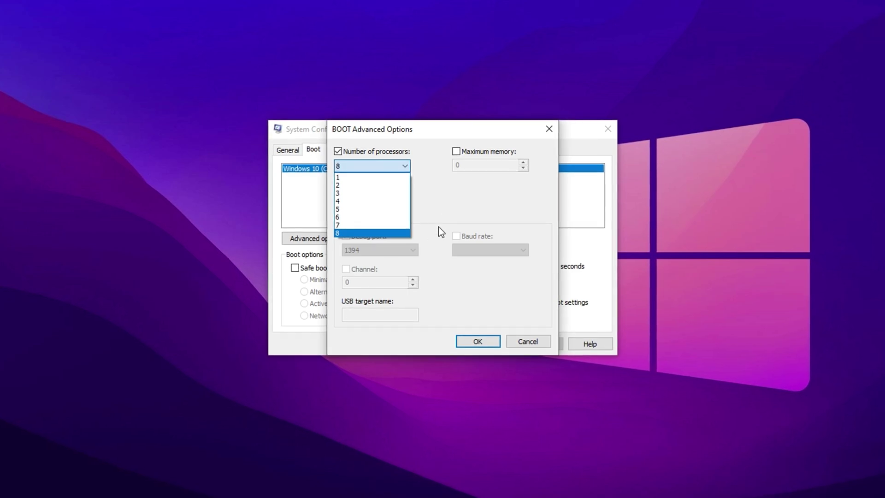
pyautogui.click(439, 227)
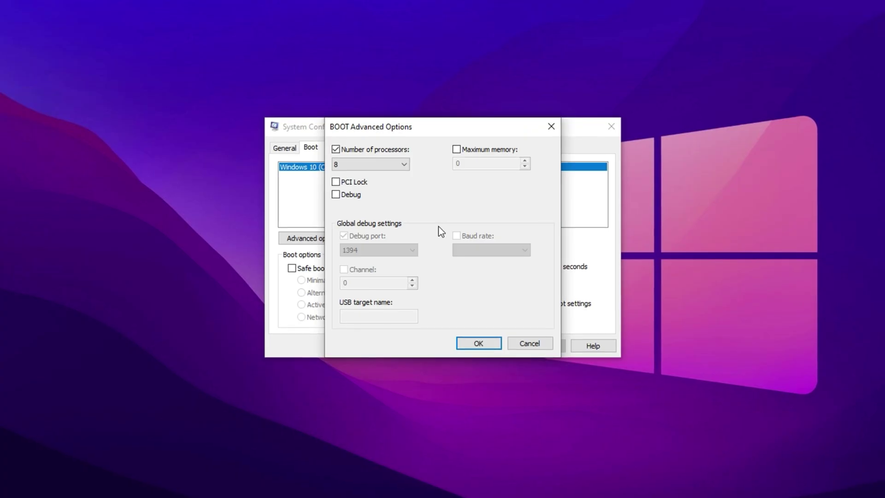
pyautogui.click(475, 347)
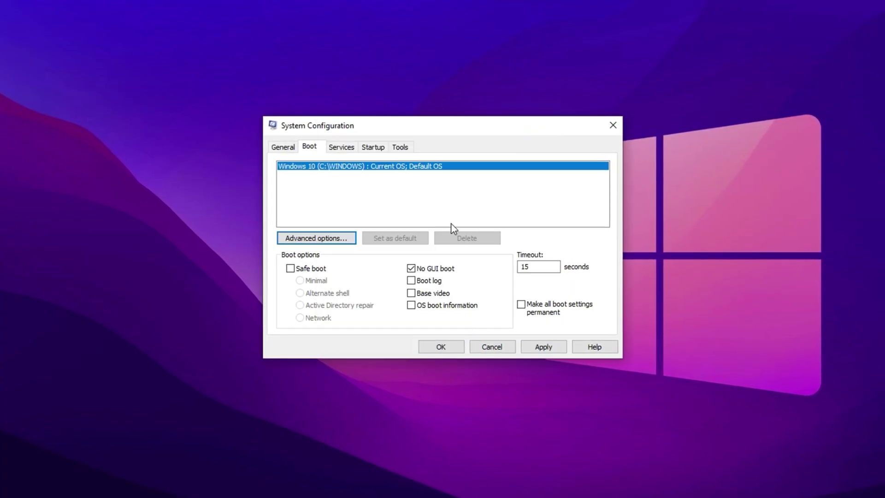
# Step: Tick Hide all Microsoft services on the Services tab and scroll the remaining third-party services
pyautogui.click(341, 147)
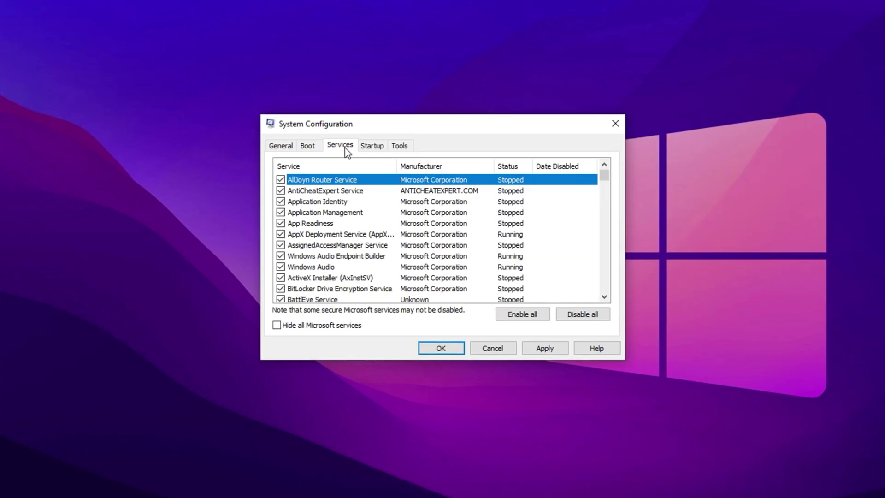
pyautogui.click(304, 328)
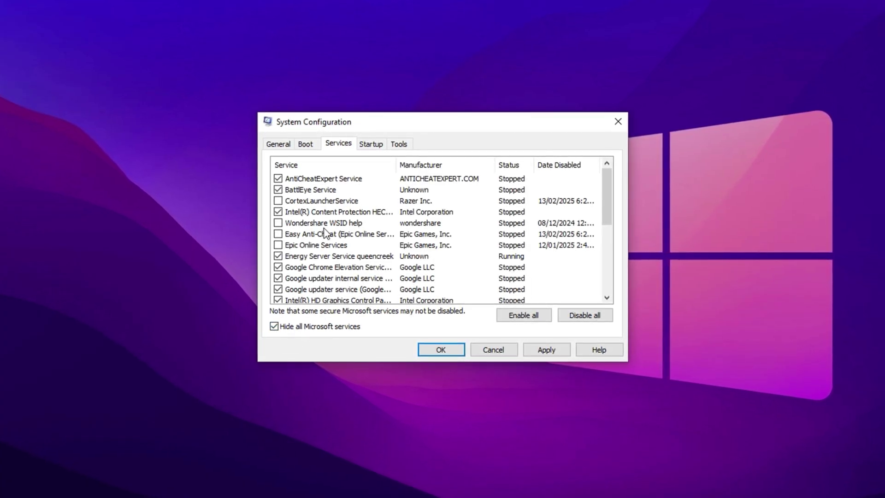
pyautogui.scroll(-3, 325, 237)
pyautogui.scroll(-2, 325, 238)
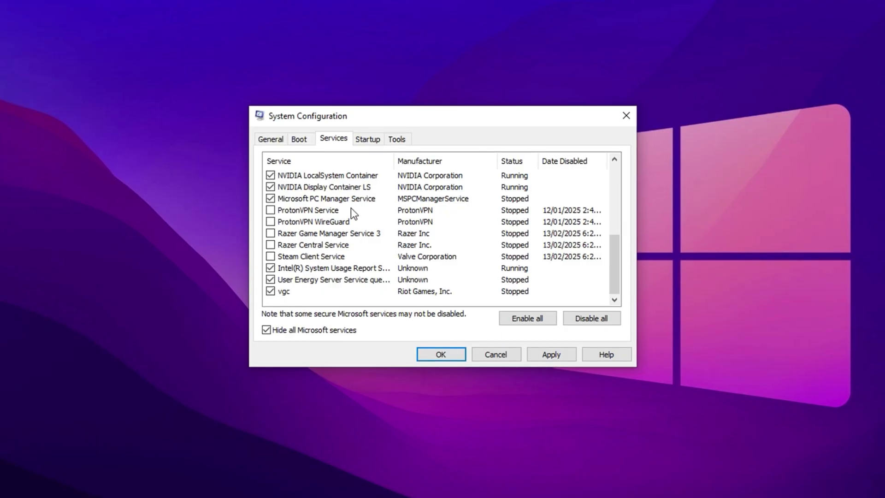
# Step: Review startup apps in Task Manager from the Startup tab, then close Task Manager and System Configuration
pyautogui.click(369, 138)
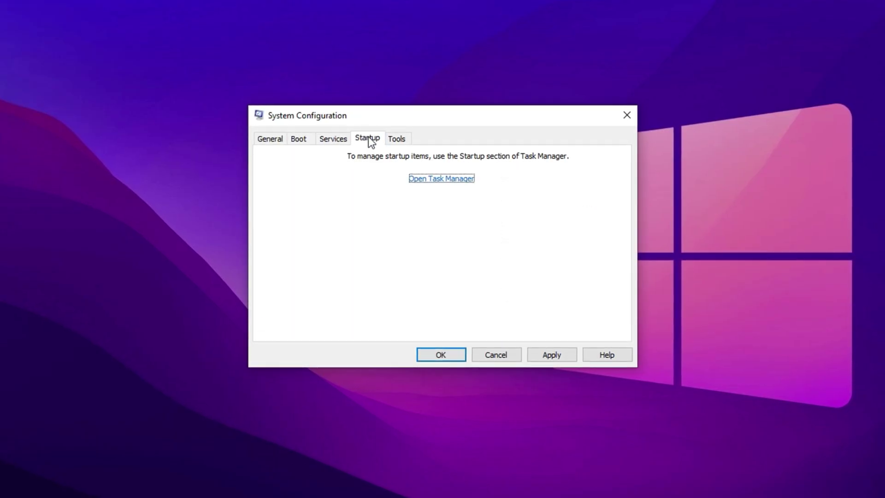
pyautogui.click(434, 180)
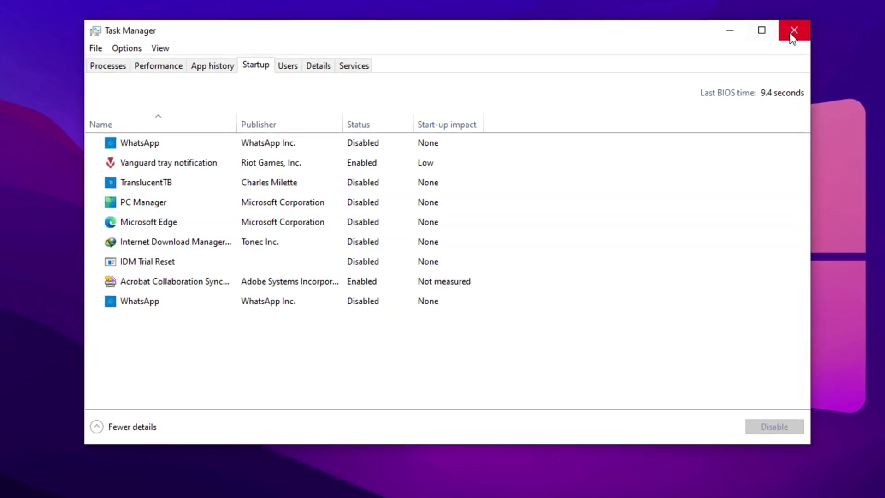
pyautogui.click(791, 37)
pyautogui.click(464, 361)
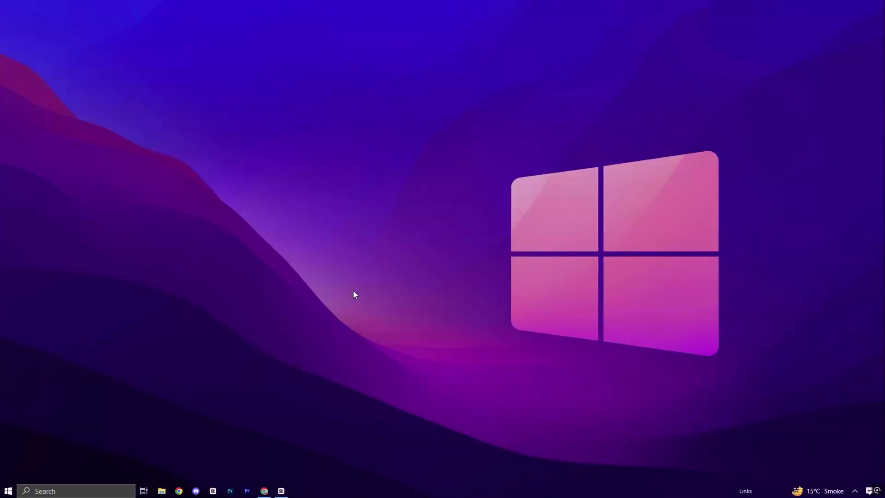
# Step: Open Performance Options via 'adjust the appearance' and untick window shadows and window contents while dragging
pyautogui.click(77, 491)
pyautogui.write('adjust')
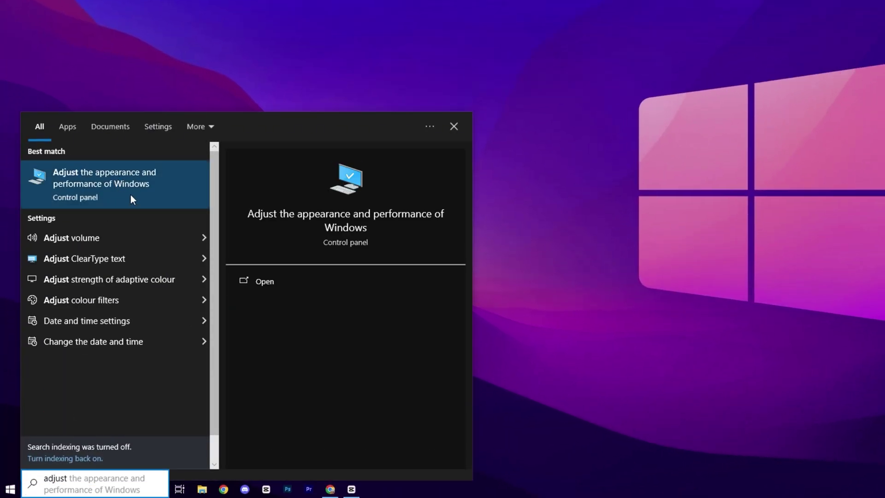
pyautogui.click(131, 196)
pyautogui.moveTo(235, 5); pyautogui.dragTo(445, 44)
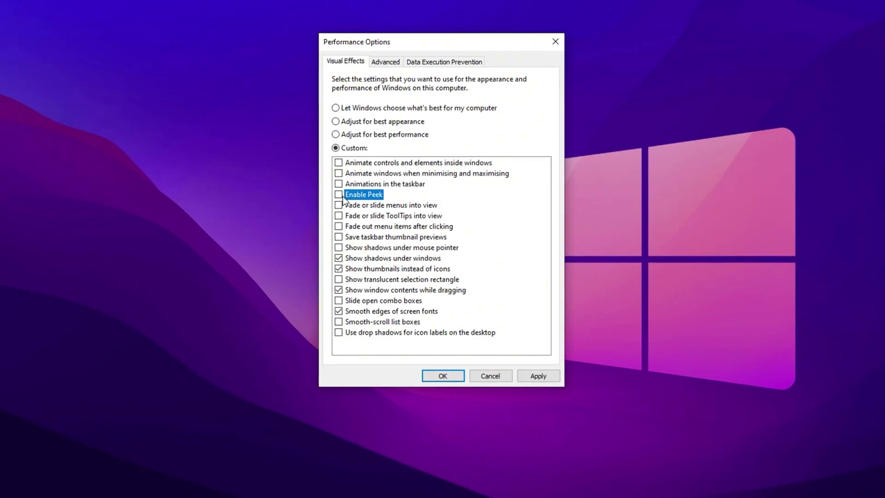
pyautogui.click(338, 259)
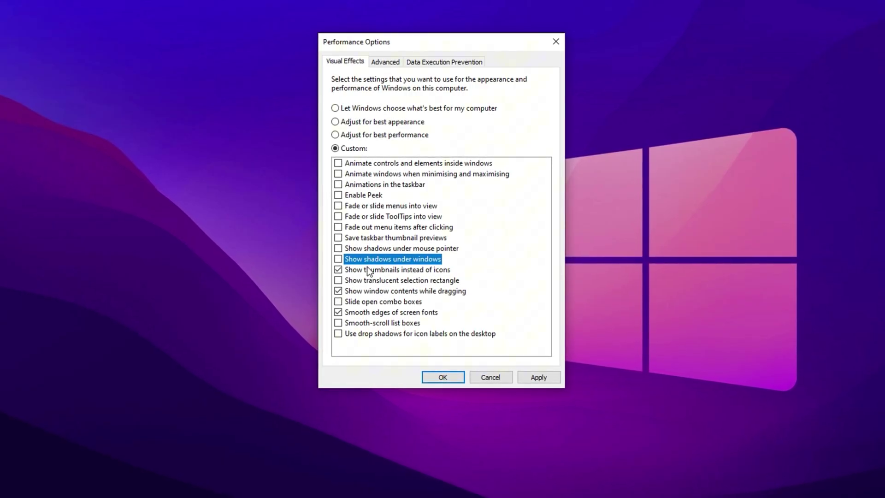
pyautogui.click(339, 293)
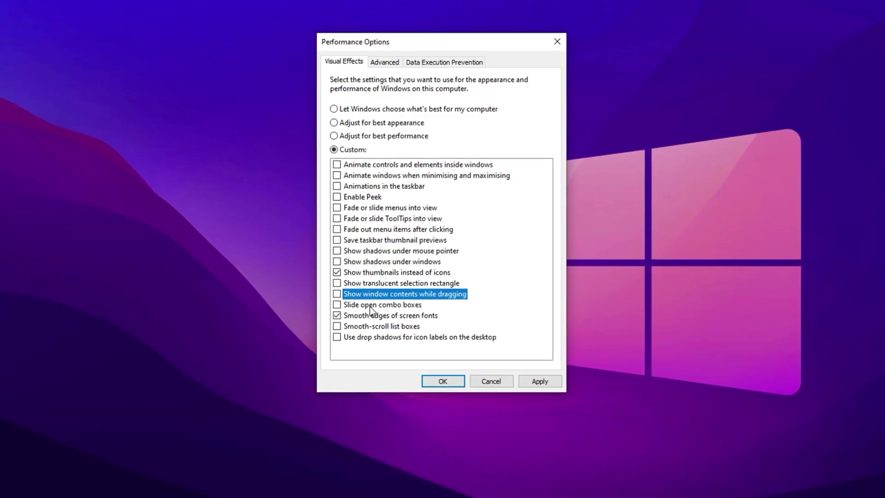
pyautogui.press('Up')
pyautogui.press('Up')
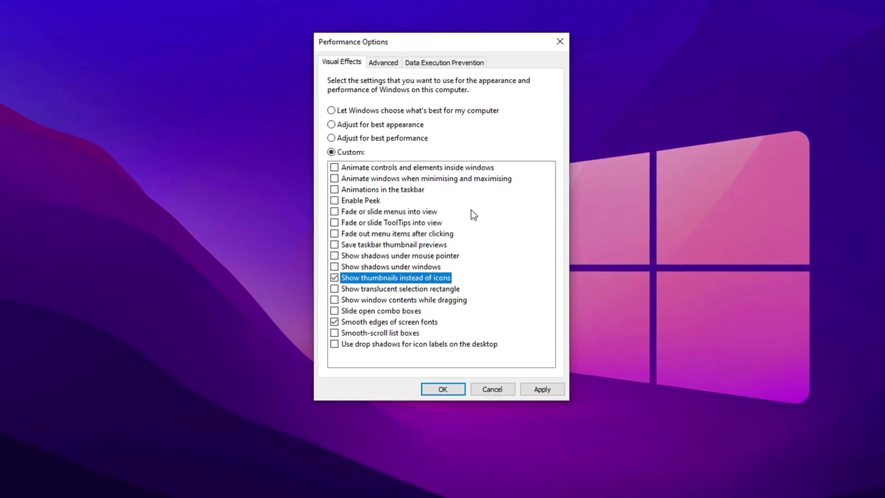
# Step: Switch Performance Options to its Advanced tab
pyautogui.click(384, 64)
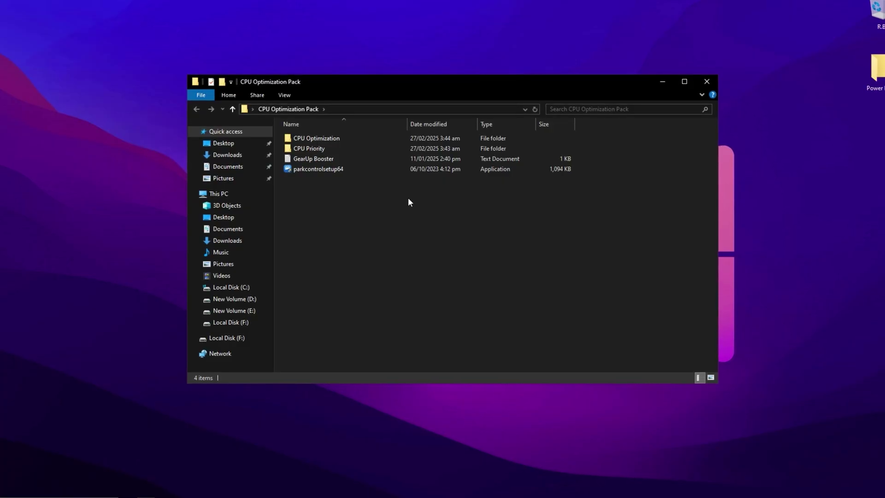
# Step: Browse from the CPU Optimization folder into CPU Priority > For INTEL Users
pyautogui.click(312, 137)
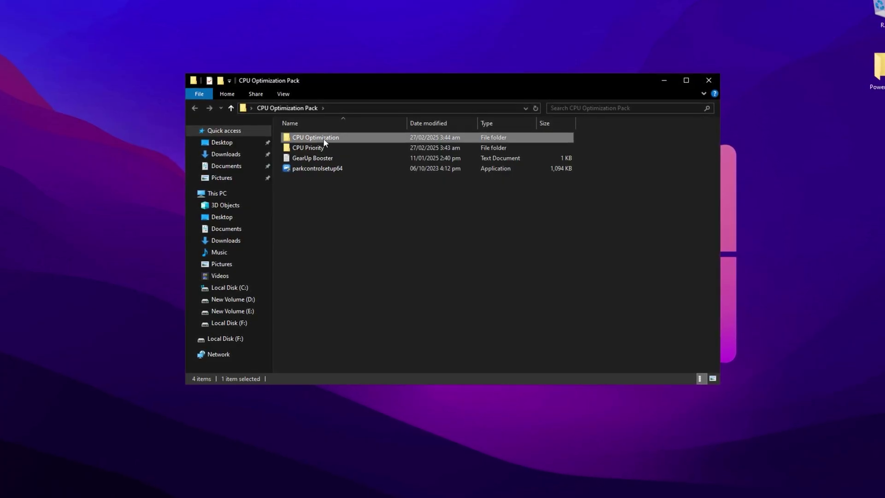
pyautogui.doubleClick(313, 138)
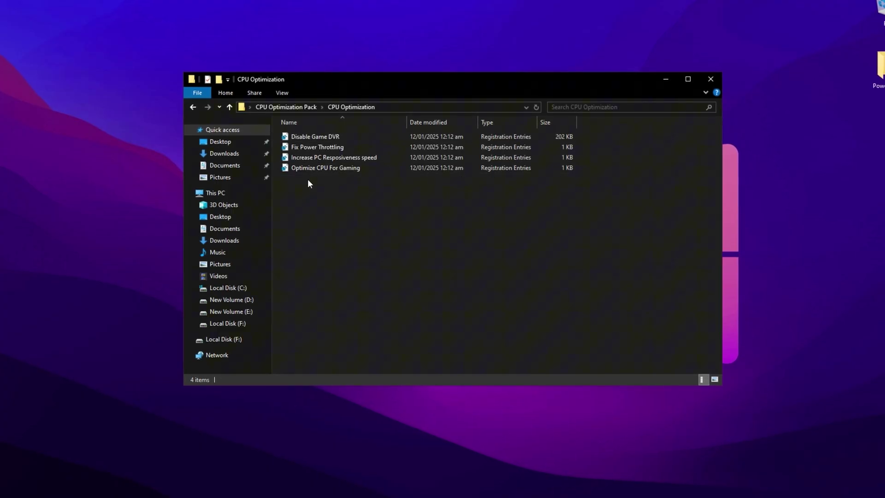
pyautogui.moveTo(307, 184); pyautogui.dragTo(358, 134)
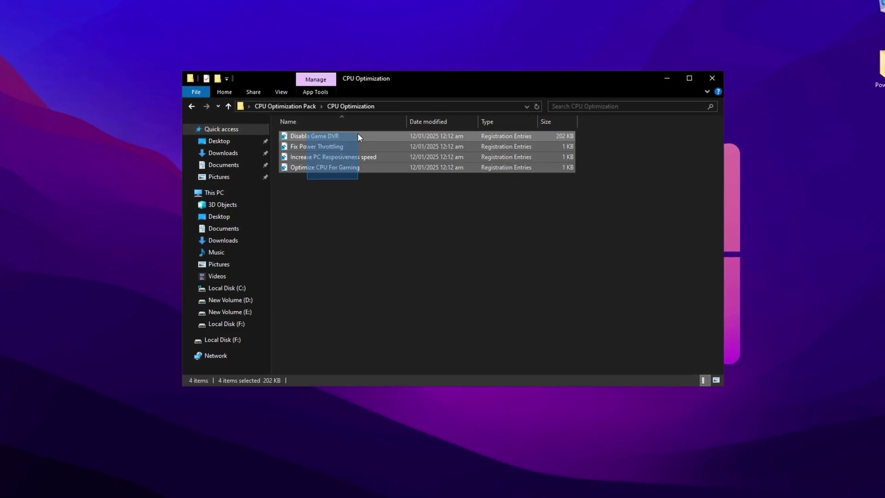
pyautogui.click(308, 183)
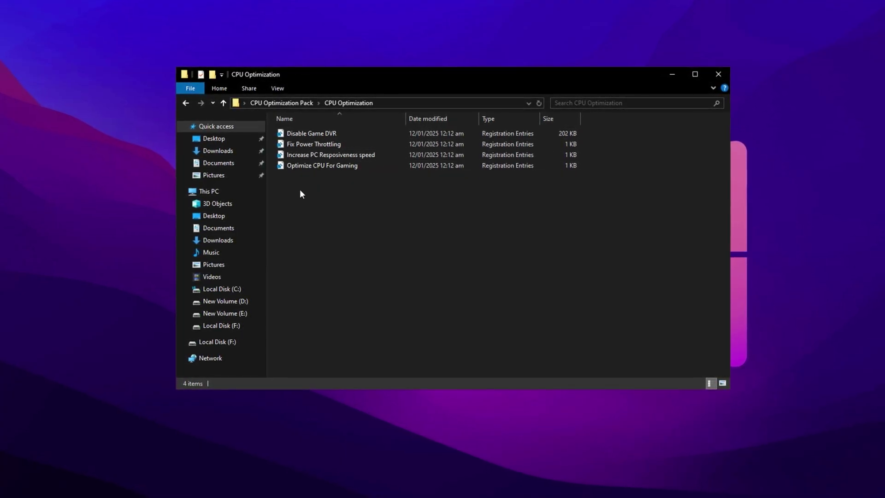
pyautogui.click(288, 102)
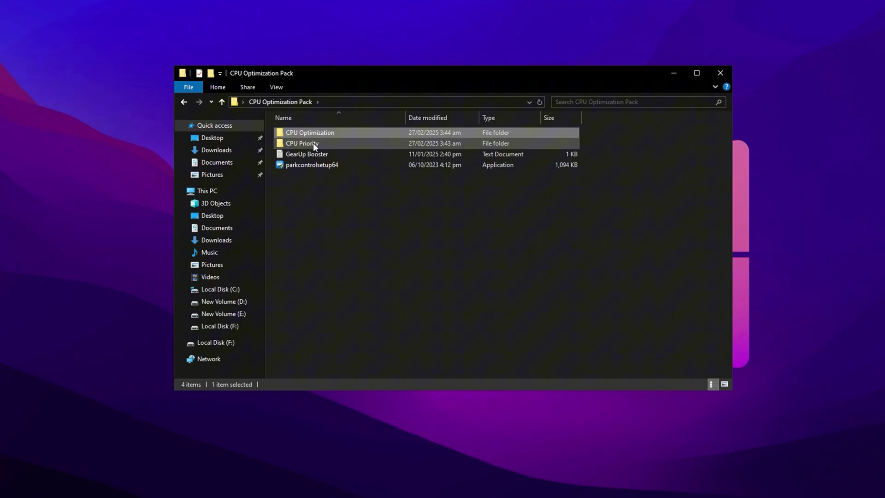
pyautogui.doubleClick(313, 142)
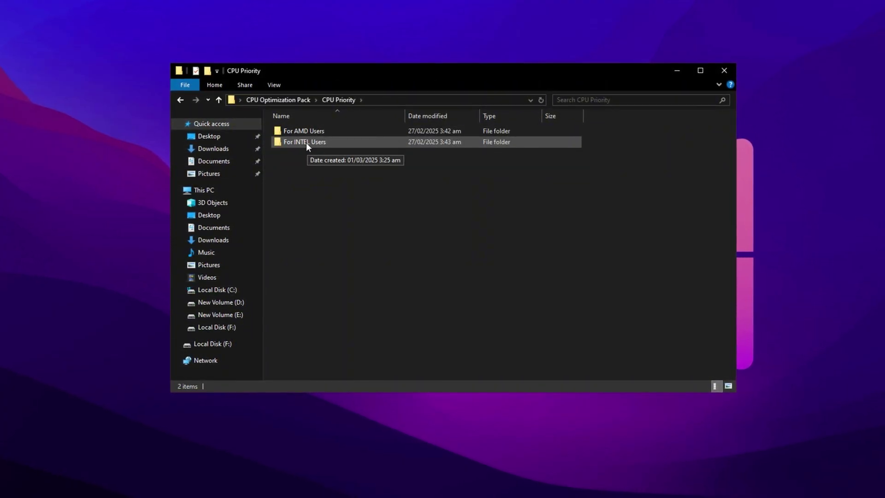
pyautogui.click(307, 144)
pyautogui.click(311, 131)
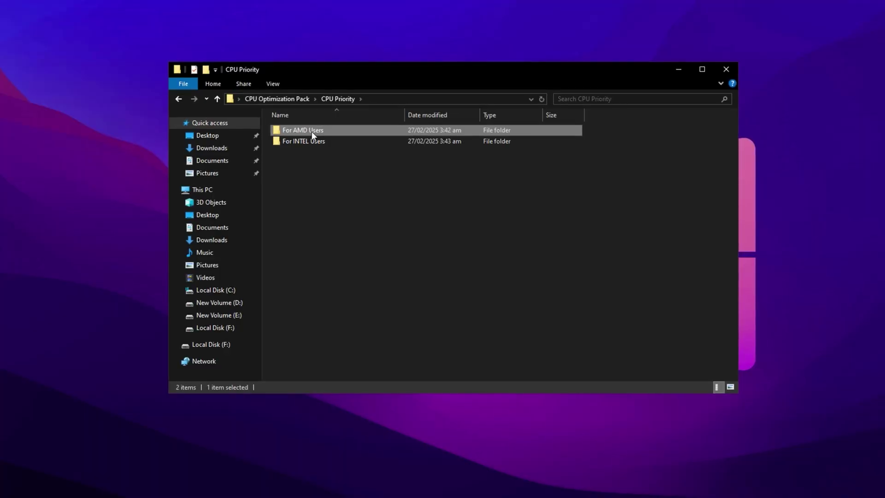
pyautogui.click(301, 154)
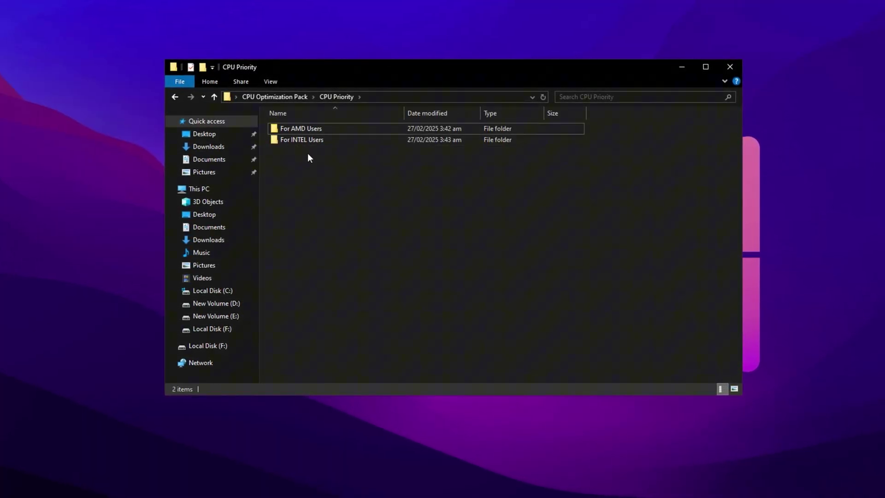
pyautogui.click(302, 137)
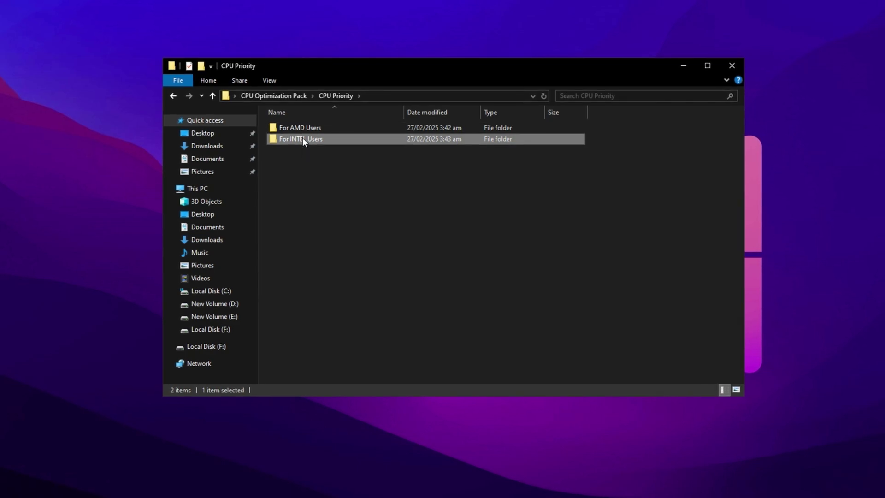
pyautogui.doubleClick(303, 137)
# Step: Merge Intel Priority.reg into the registry, accepting all prompts, and go back to CPU Priority
pyautogui.doubleClick(297, 127)
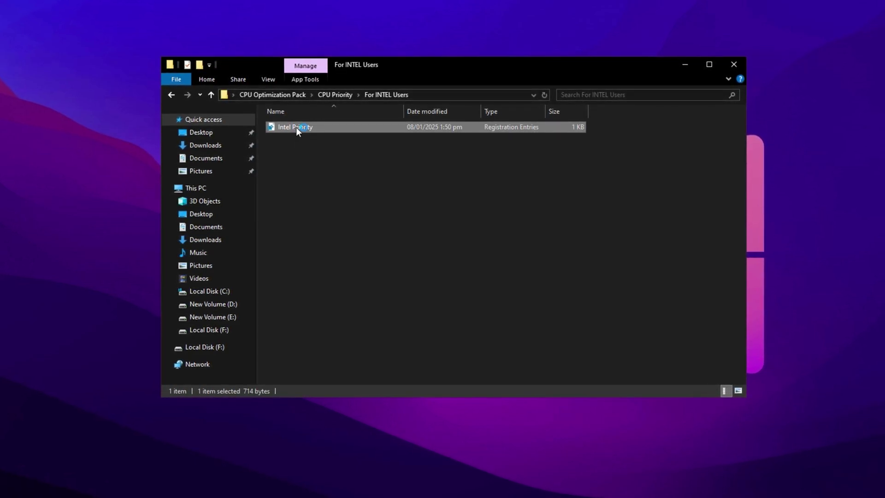
pyautogui.click(371, 317)
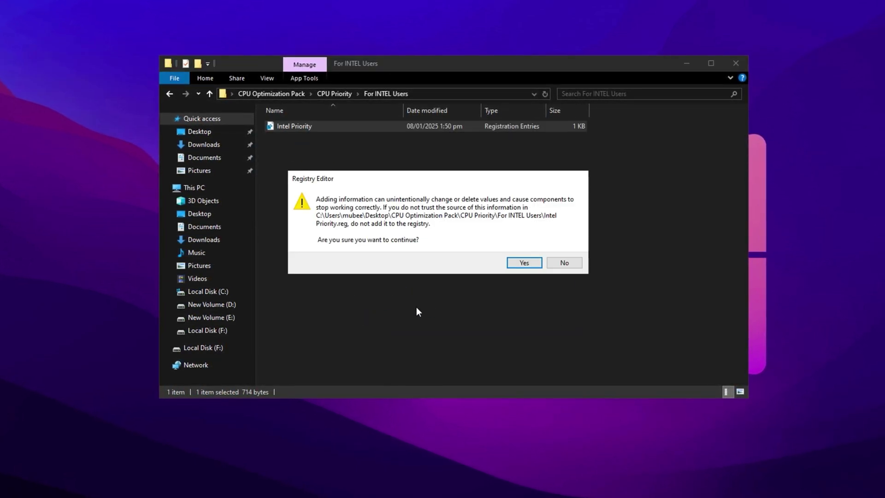
pyautogui.click(527, 264)
pyautogui.click(558, 246)
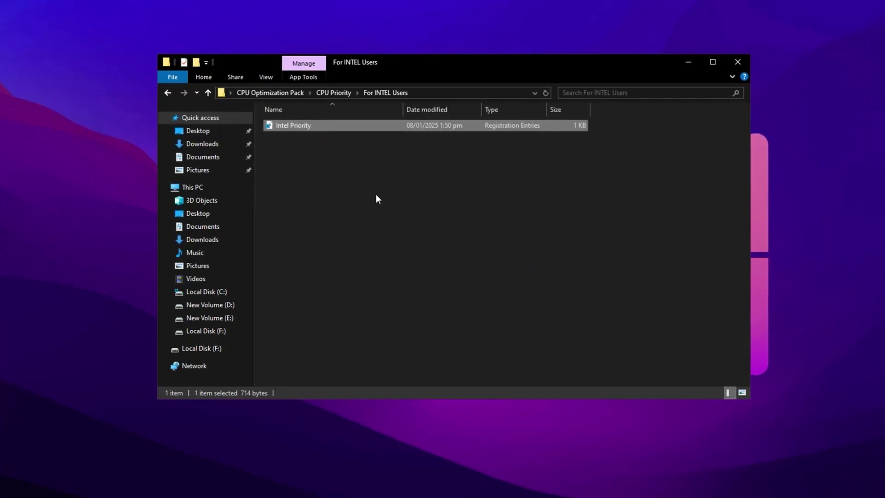
pyautogui.hotkey('alt', 'Up')
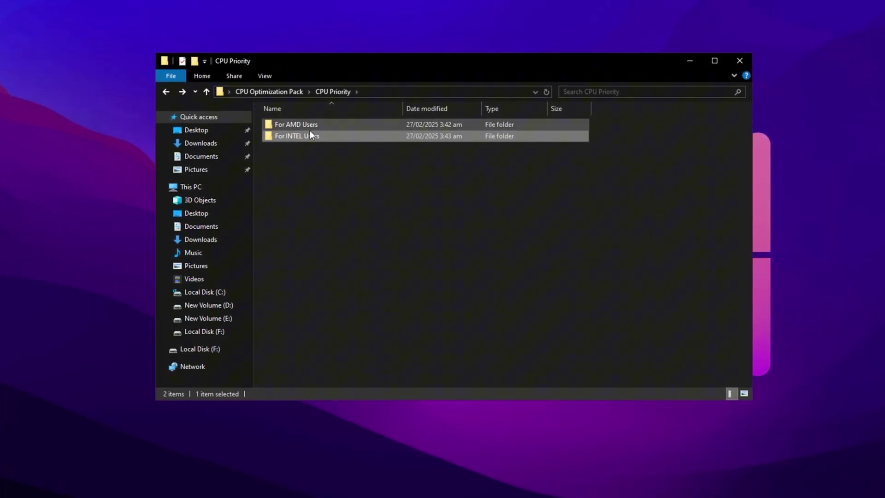
# Step: Launch parkcontrolsetup64 from the CPU Optimization Pack folder
pyautogui.click(272, 91)
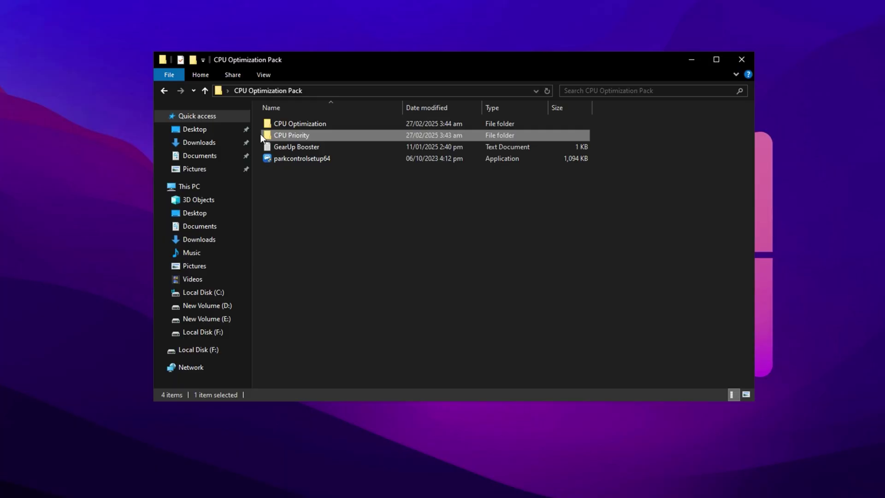
pyautogui.click(286, 159)
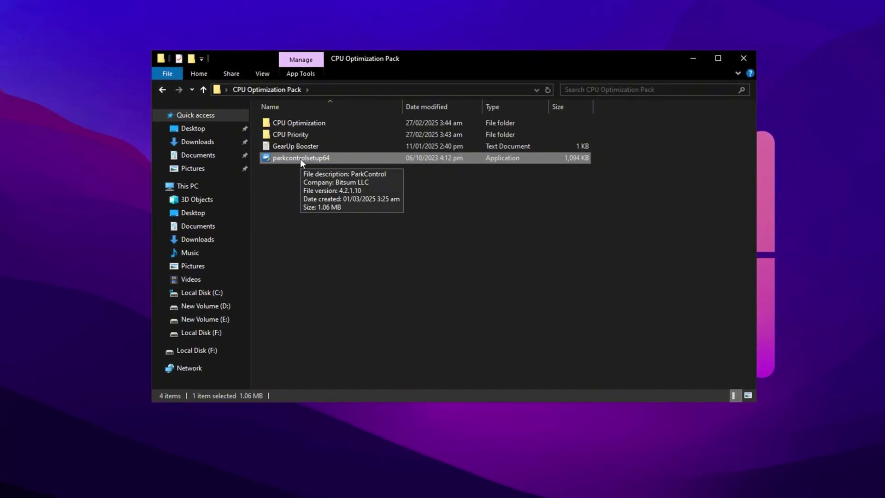
pyautogui.doubleClick(300, 159)
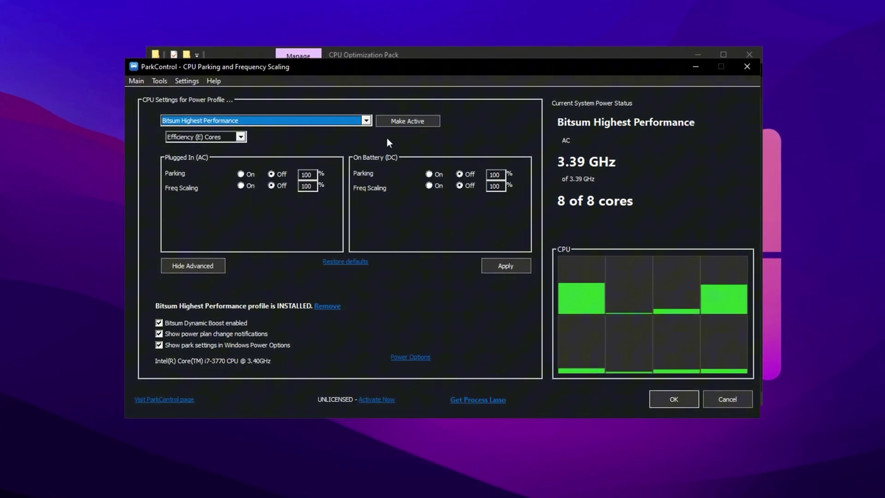
# Step: Choose Bitsum Highest Performance, check it in Windows power plans, and make it the active profile
pyautogui.click(347, 121)
pyautogui.click(262, 158)
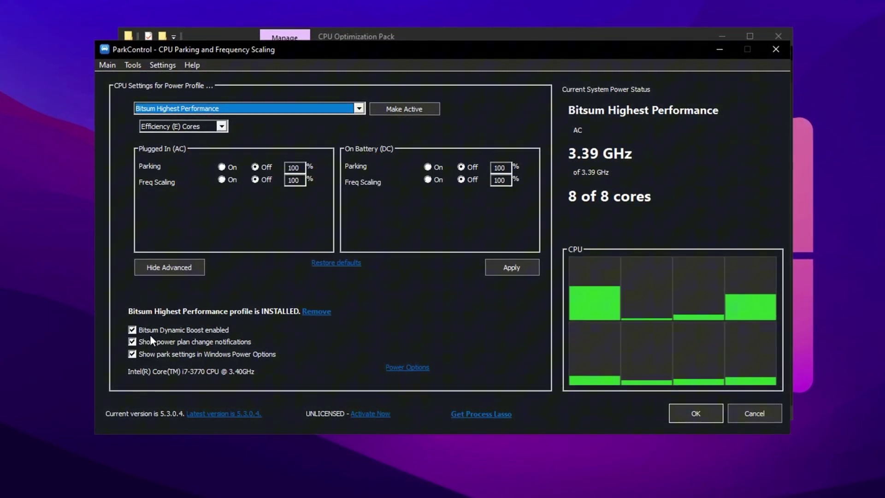
pyautogui.click(397, 371)
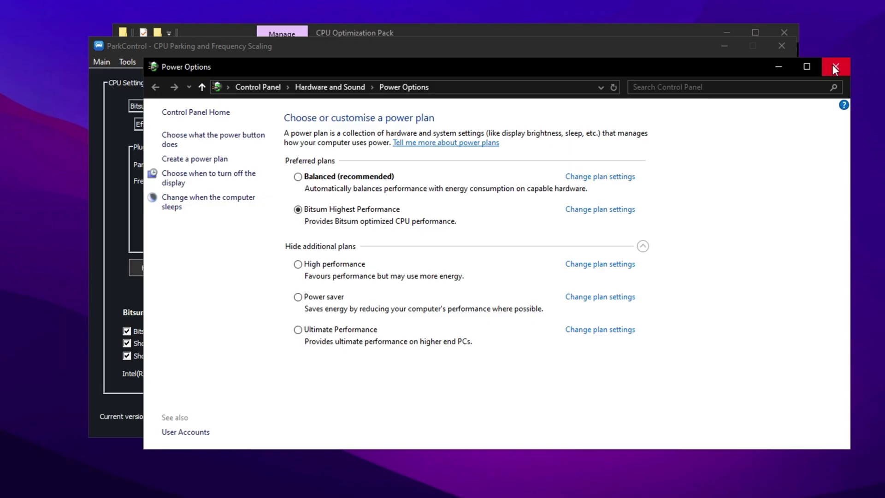
pyautogui.click(834, 69)
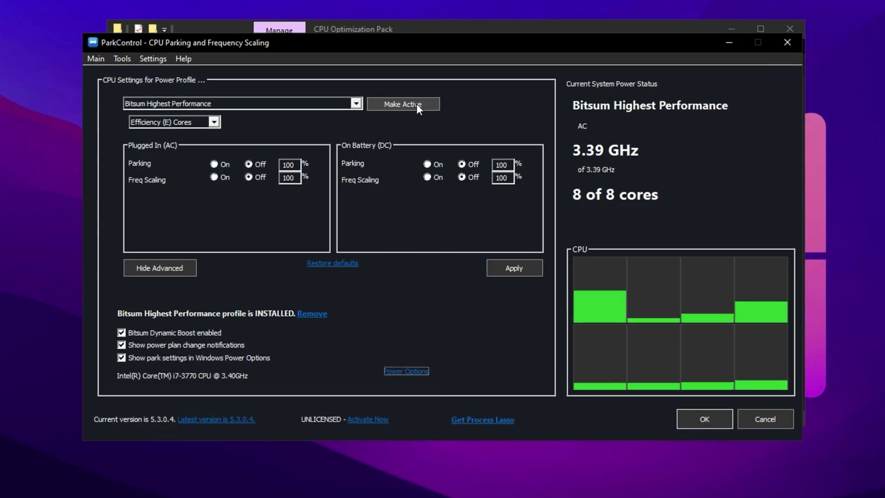
pyautogui.click(416, 105)
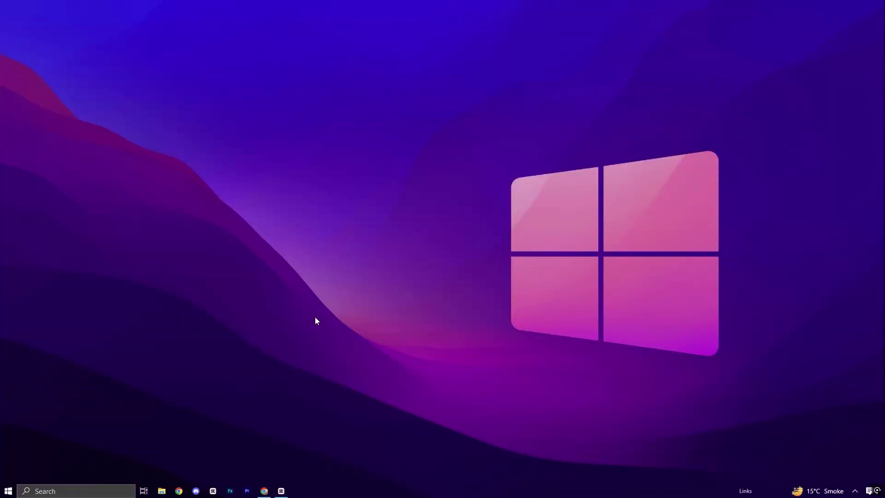
# Step: Search 'privacy' and open the Windows Privacy settings
pyautogui.press('super+s')
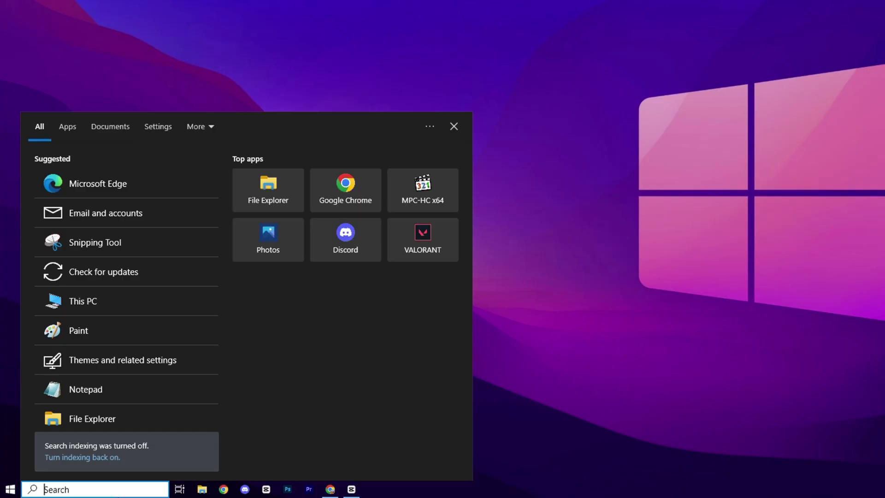
pyautogui.write('pri')
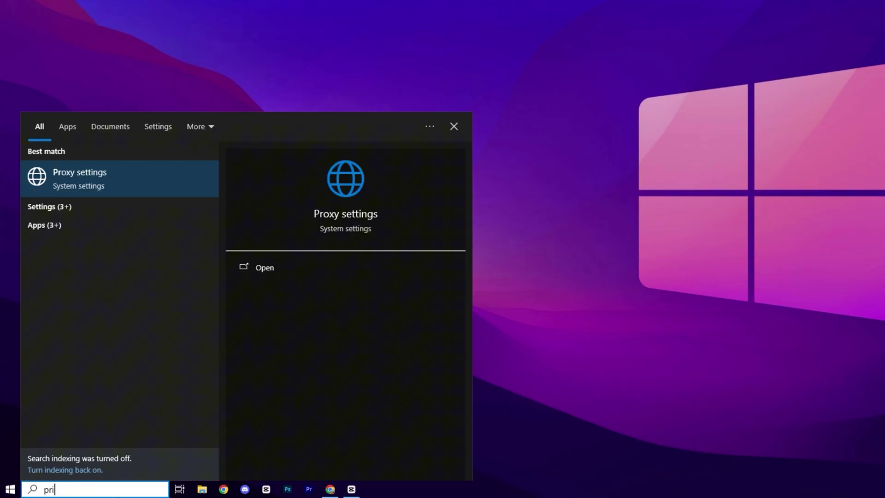
pyautogui.write('vacy')
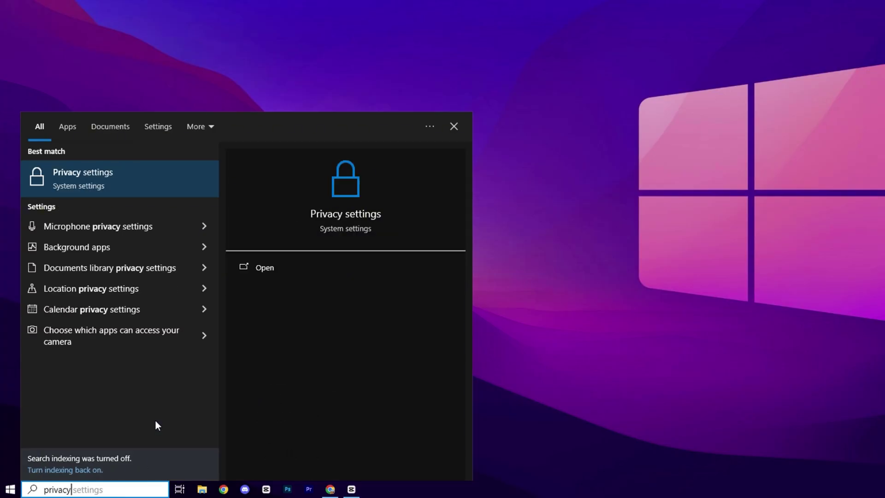
pyautogui.click(95, 183)
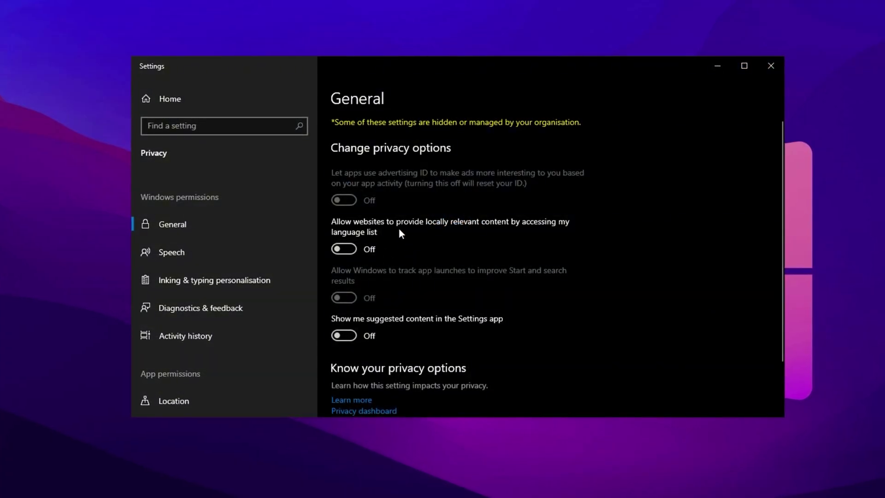
pyautogui.moveTo(211, 276)
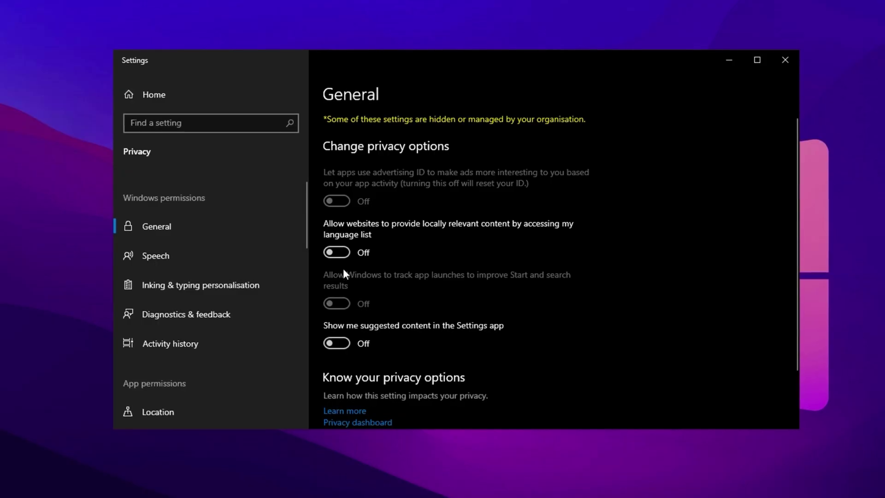
# Step: Review the Speech, Inking & typing personalisation and Diagnostics & feedback privacy pages
pyautogui.click(189, 255)
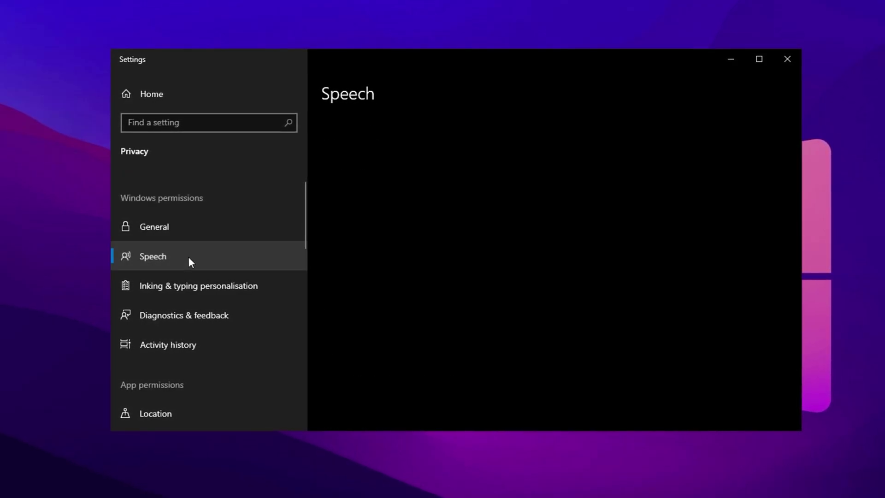
pyautogui.click(186, 286)
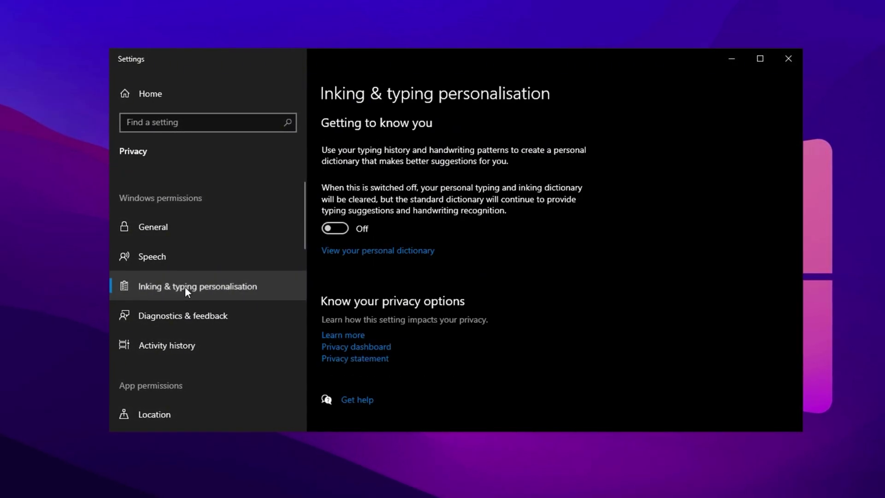
pyautogui.click(182, 314)
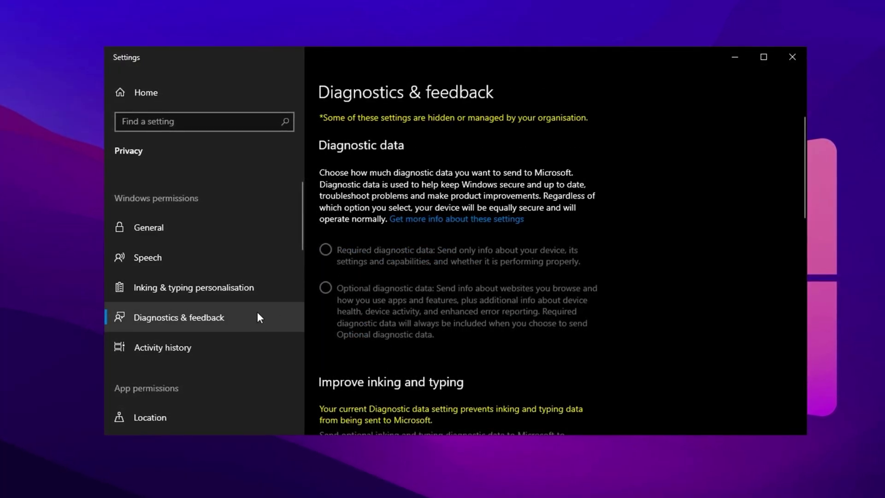
pyautogui.click(193, 258)
pyautogui.click(195, 294)
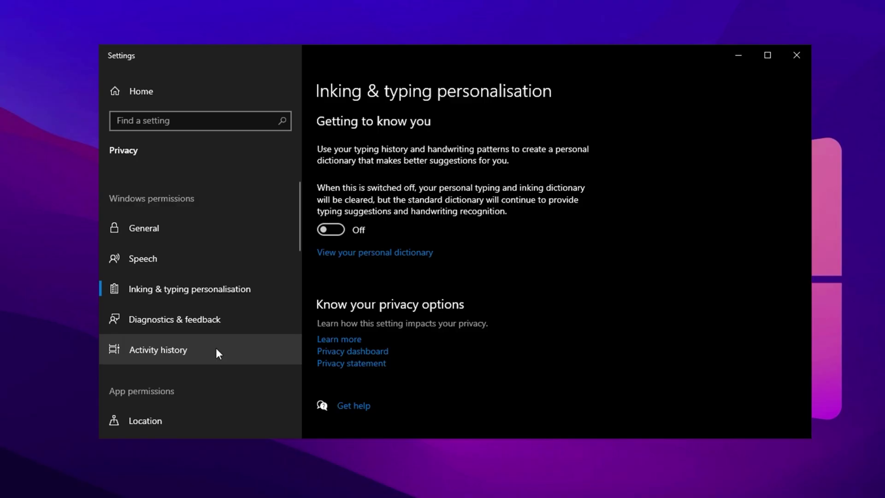
# Step: Check the Location, Camera, Microphone and Contacts app permission pages
pyautogui.scroll(-2, 220, 348)
pyautogui.scroll(-3, 222, 313)
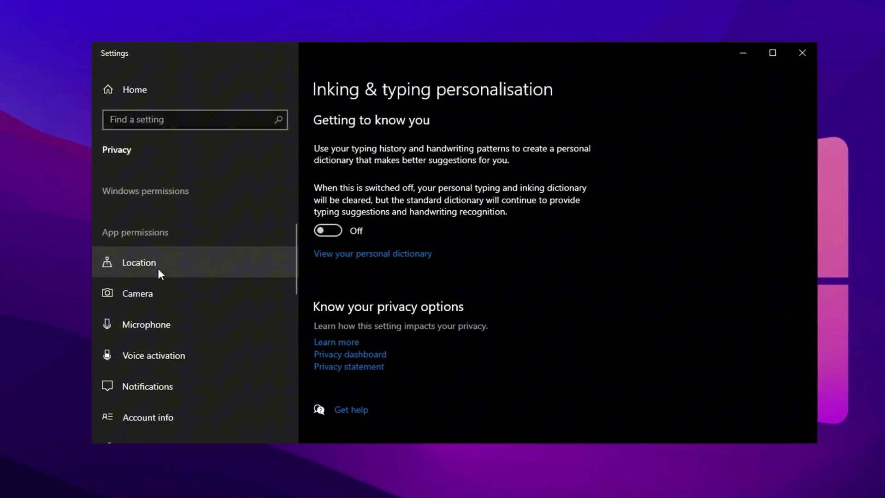
pyautogui.click(160, 273)
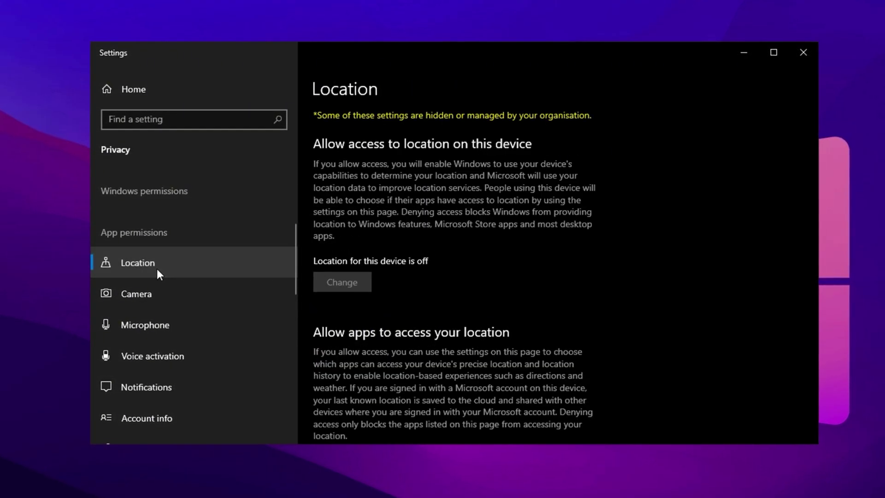
pyautogui.click(161, 295)
pyautogui.click(158, 323)
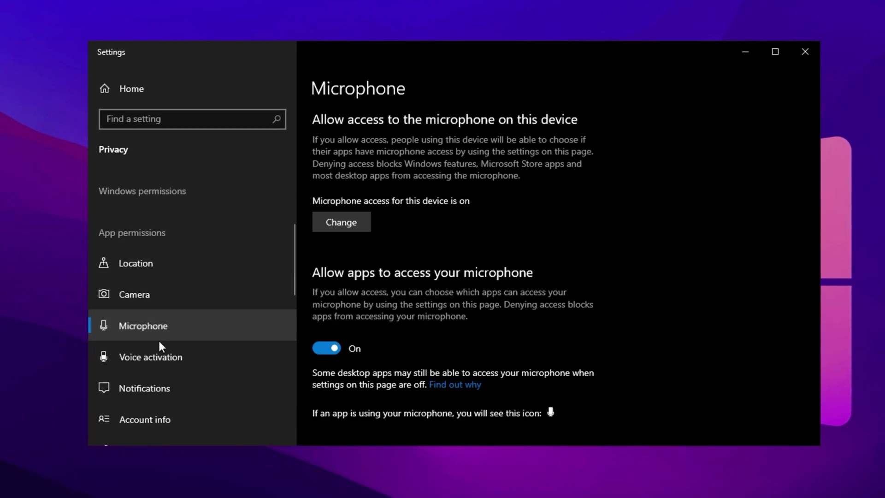
pyautogui.scroll(-3, 156, 387)
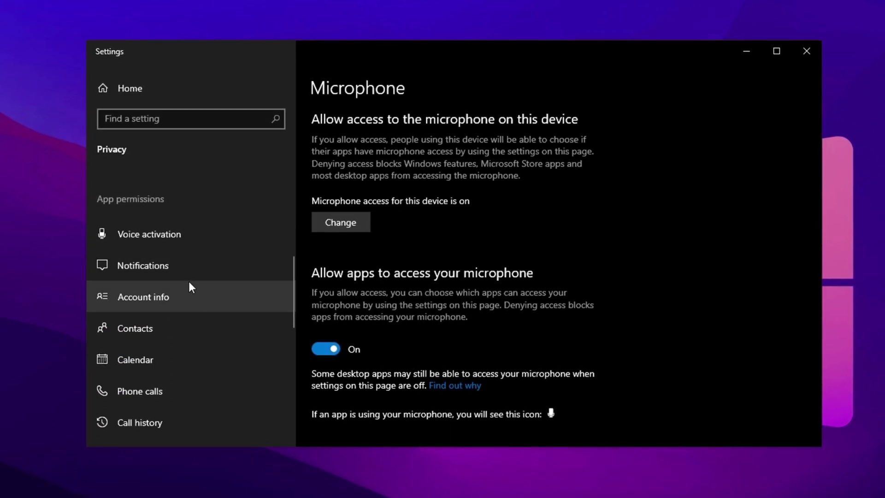
pyautogui.click(166, 329)
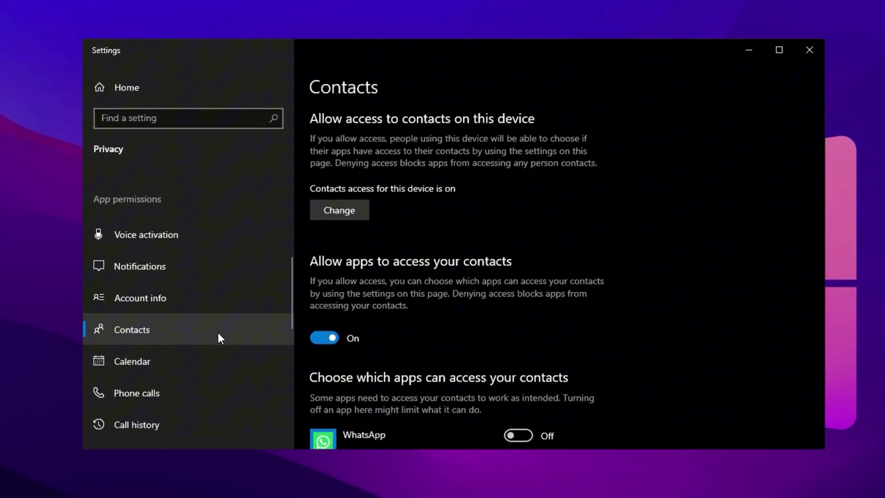
pyautogui.scroll(4, 207, 309)
pyautogui.click(164, 302)
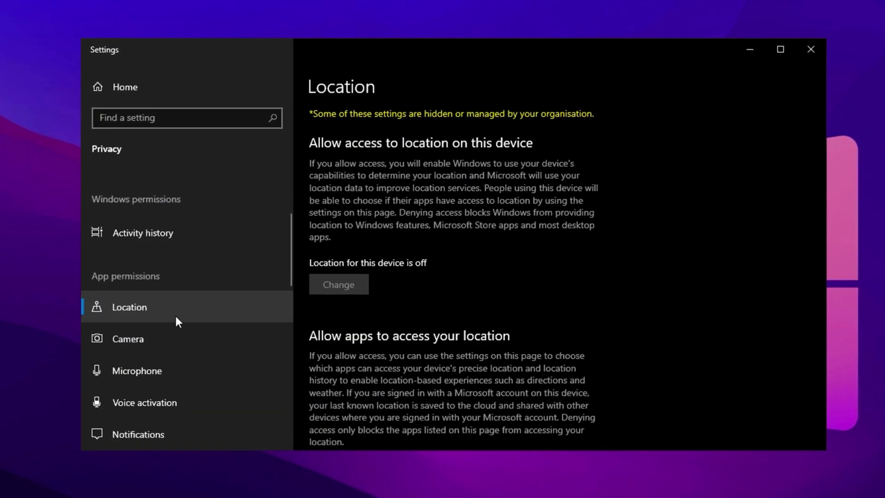
# Step: Continue through the Email, Tasks and Radios app permission pages
pyautogui.scroll(-2, 178, 313)
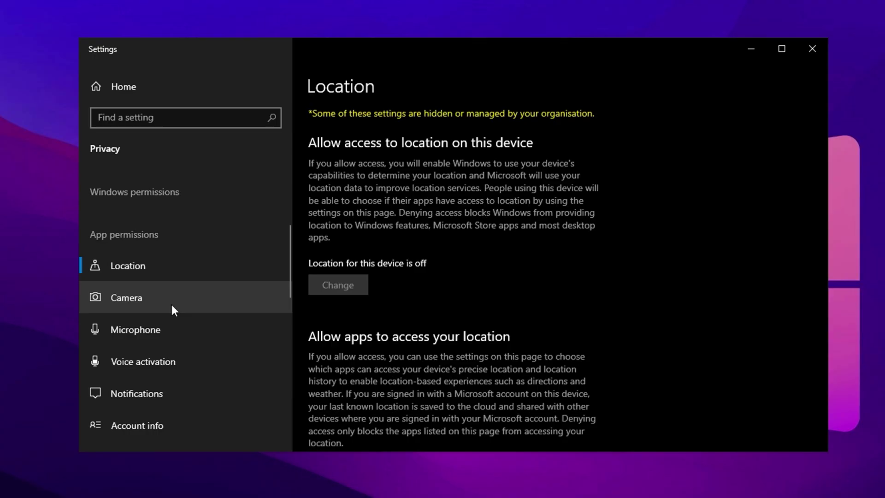
pyautogui.scroll(-3, 171, 306)
pyautogui.scroll(-2, 171, 308)
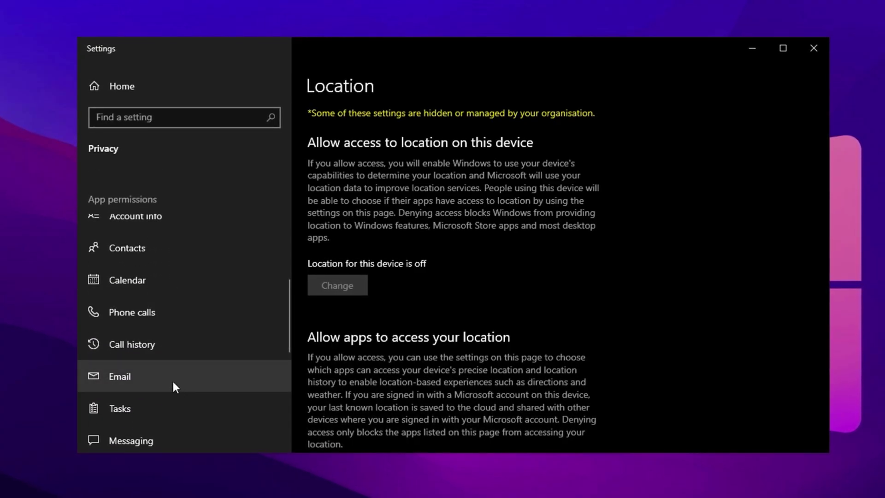
pyautogui.click(159, 378)
pyautogui.click(159, 410)
pyautogui.scroll(-2, 197, 405)
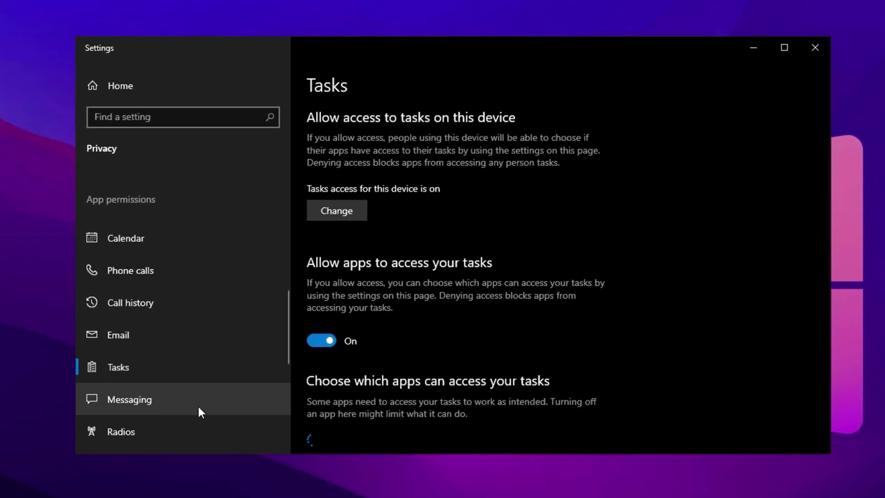
pyautogui.click(158, 432)
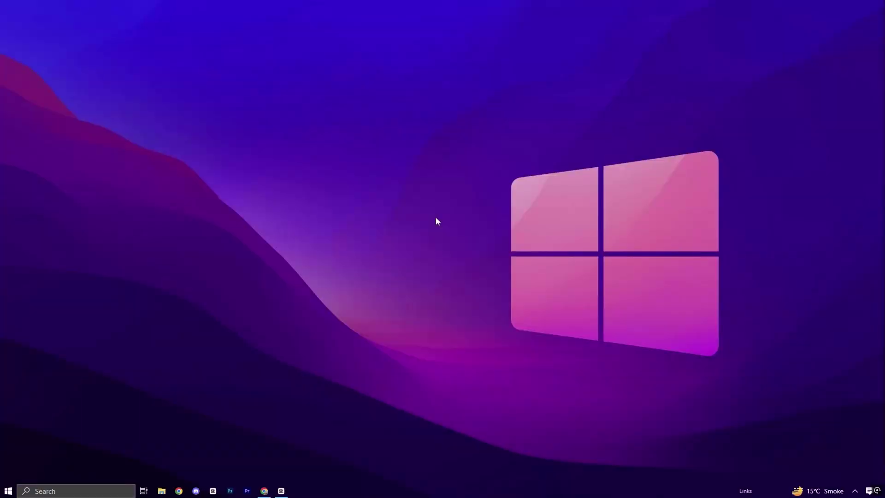
# Step: Search 'services', open the Services console and scroll down the list
pyautogui.click(64, 490)
pyautogui.write('s')
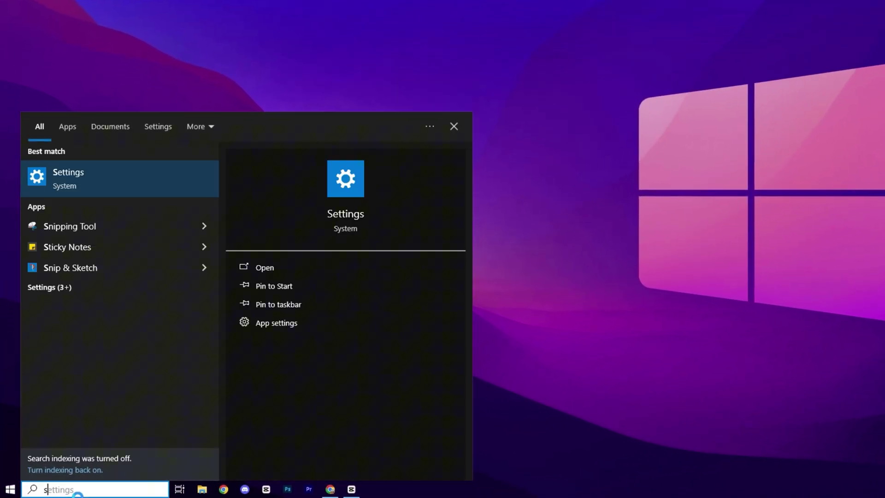
pyautogui.write('ervices')
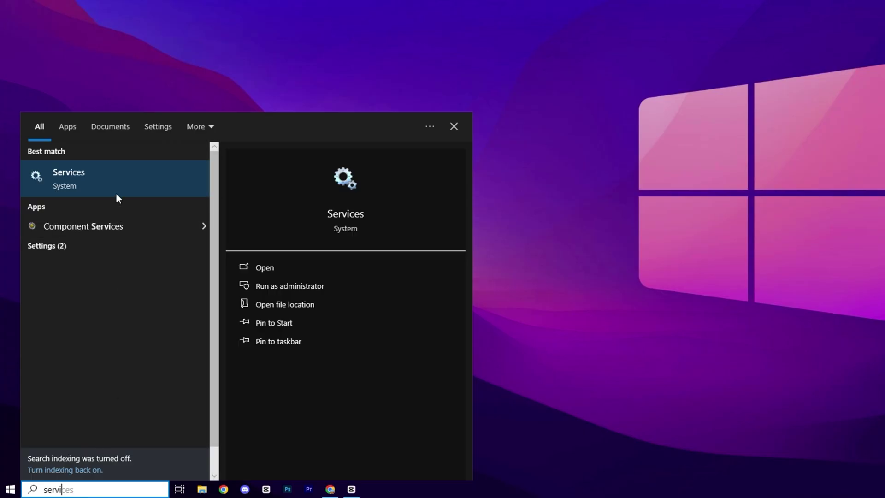
pyautogui.click(116, 161)
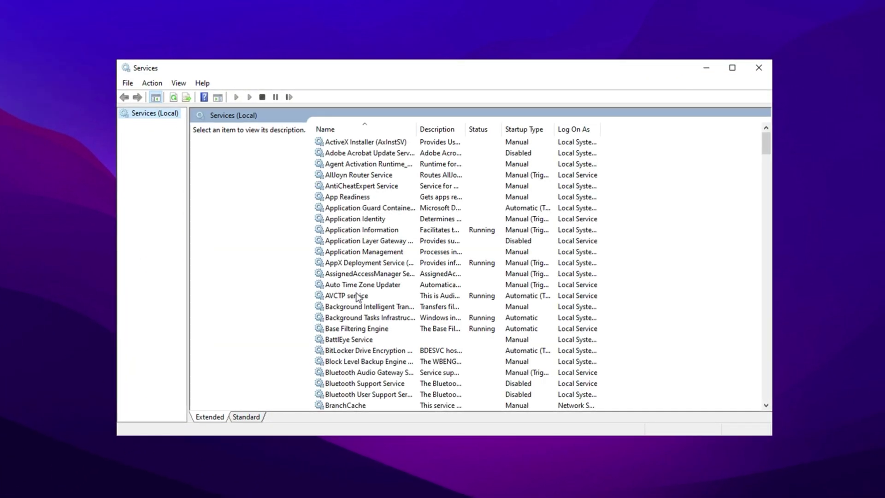
pyautogui.scroll(-2, 357, 296)
pyautogui.scroll(-1, 370, 302)
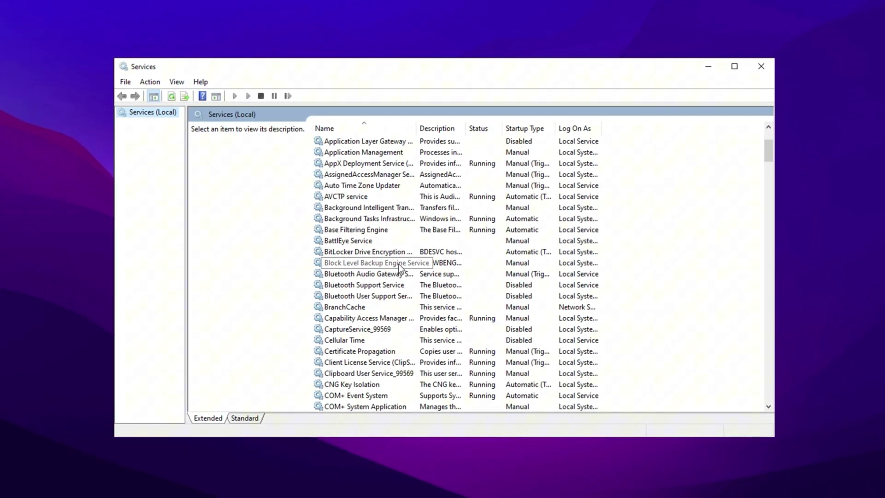
pyautogui.scroll(-1, 375, 238)
pyautogui.scroll(-5, 364, 242)
# Step: Check Connected User Experiences and Telemetry's startup type in its Properties, then cancel
pyautogui.click(362, 241)
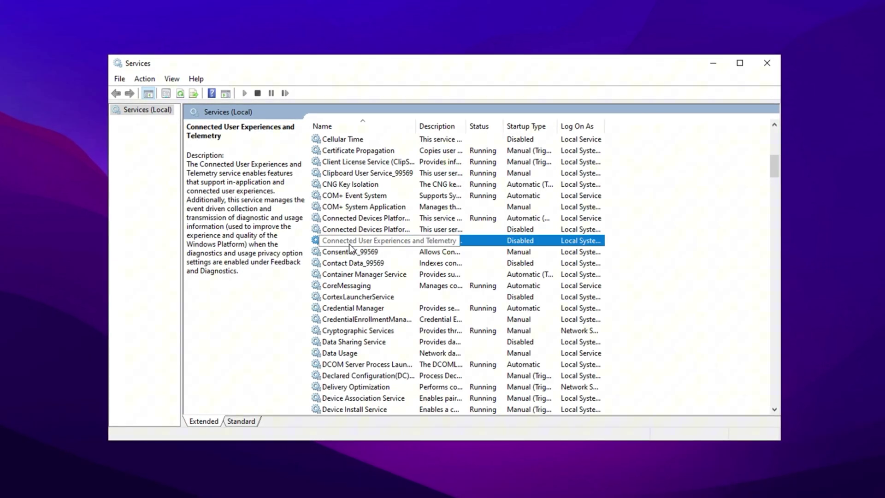
pyautogui.rightClick(344, 240)
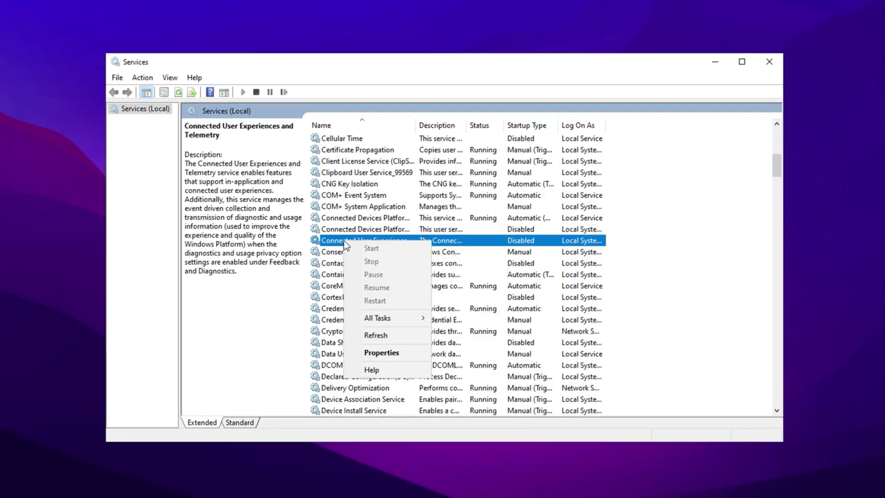
pyautogui.click(360, 352)
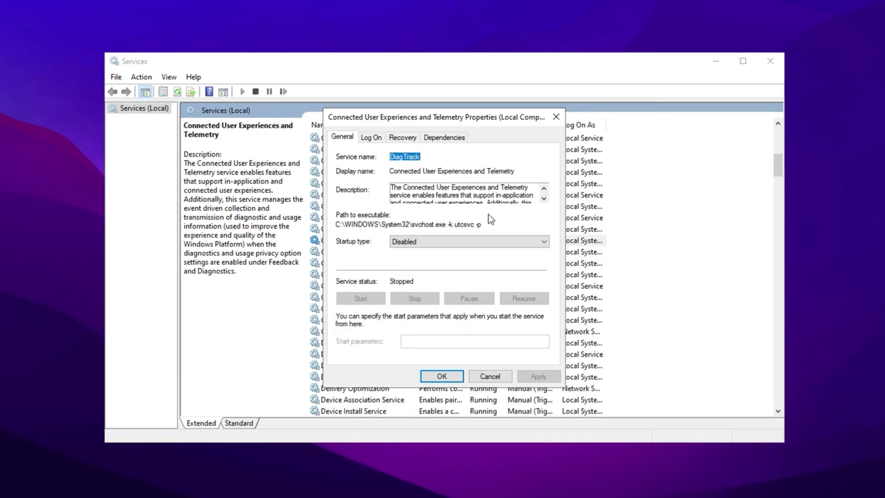
pyautogui.click(427, 244)
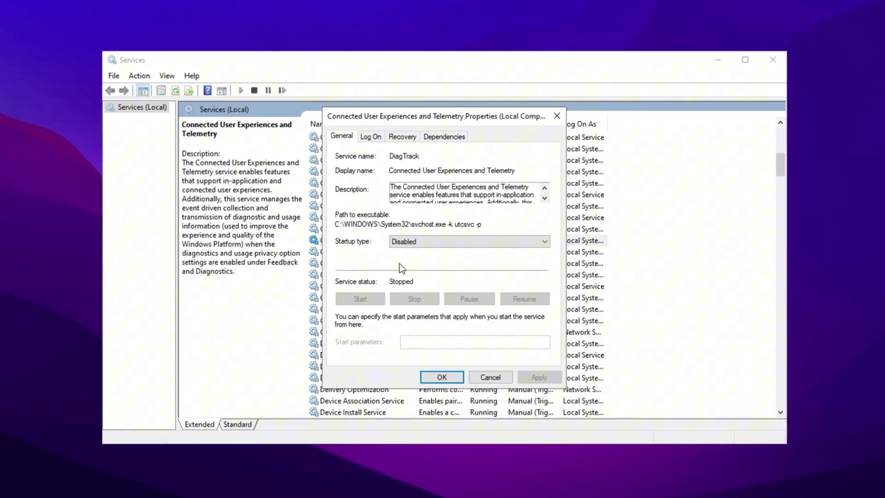
pyautogui.click(504, 375)
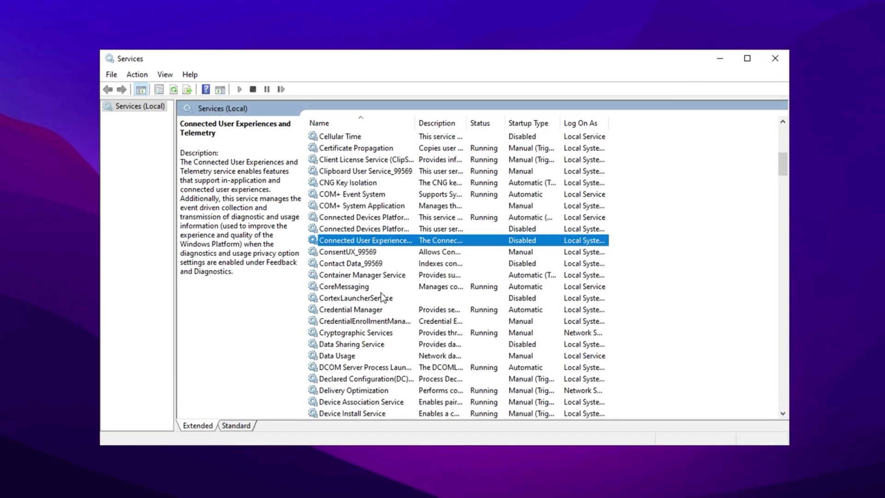
pyautogui.scroll(-2, 381, 298)
pyautogui.scroll(-6, 381, 298)
pyautogui.click(358, 355)
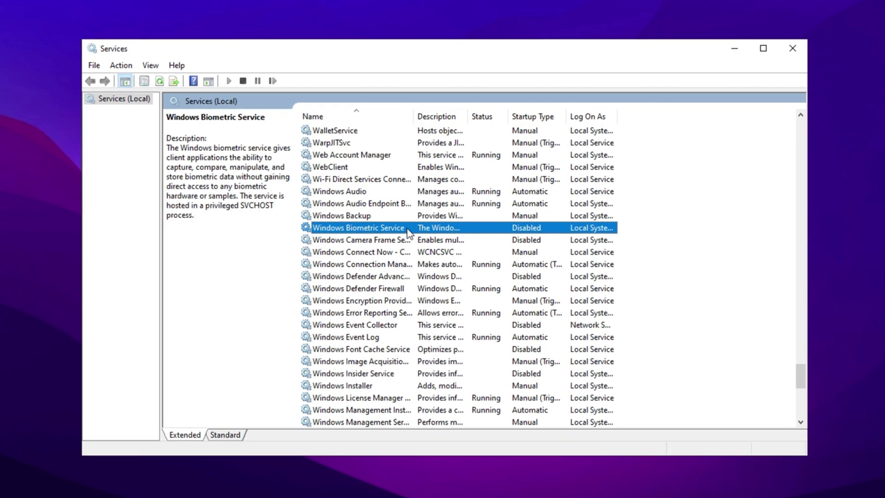
pyautogui.click(356, 373)
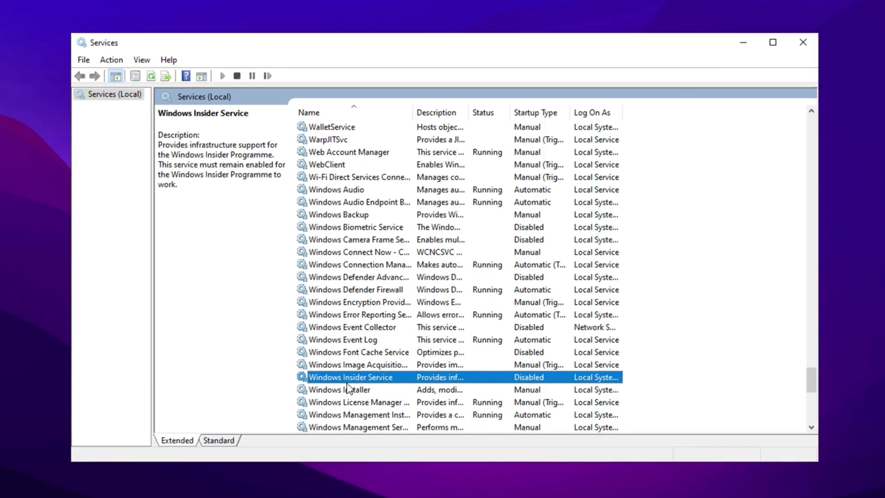
pyautogui.scroll(4, 348, 389)
pyautogui.scroll(5, 348, 388)
pyautogui.scroll(9, 348, 388)
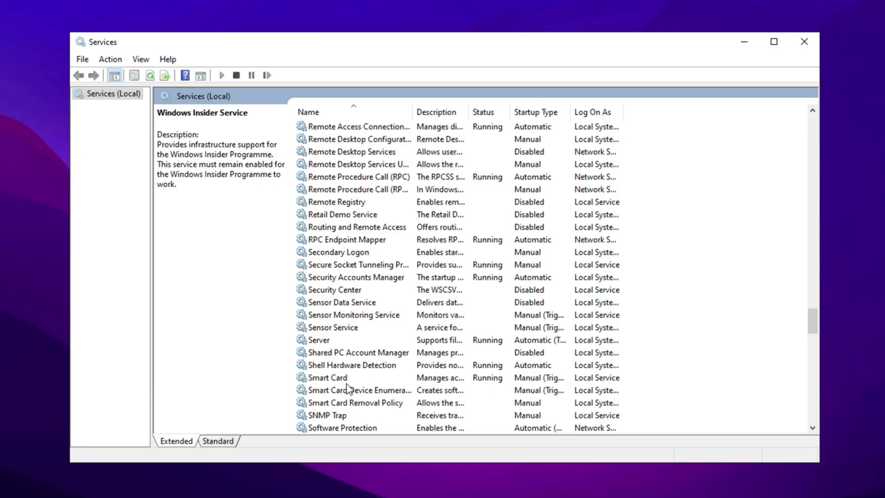
pyautogui.scroll(4, 348, 390)
pyautogui.scroll(4, 347, 387)
pyautogui.scroll(3, 347, 387)
pyautogui.scroll(4, 347, 387)
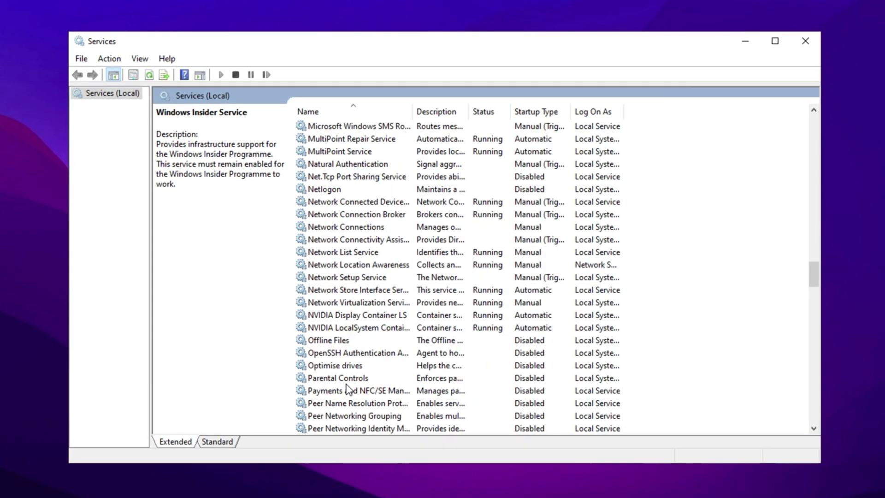
pyautogui.scroll(4, 347, 388)
pyautogui.scroll(6, 347, 388)
# Step: Select Bluetooth Support Service in Services and check it shows Disabled and not running
pyautogui.scroll(5, 345, 384)
pyautogui.press('b')
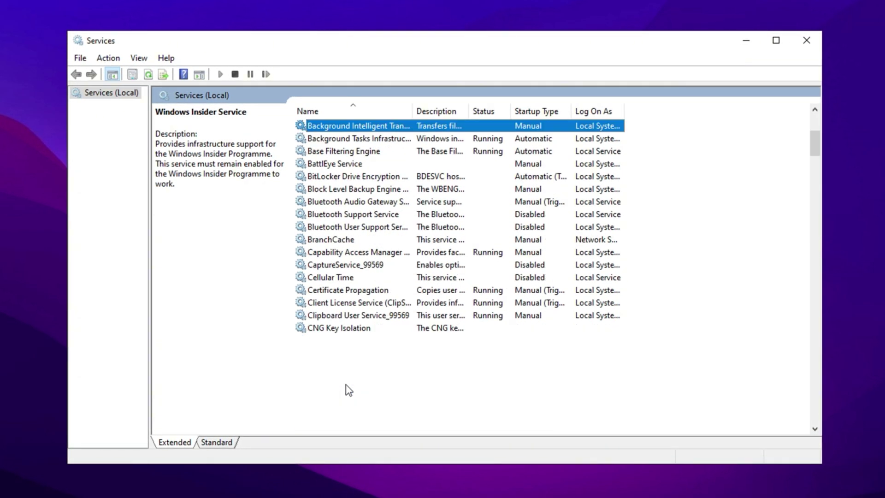
pyautogui.click(367, 219)
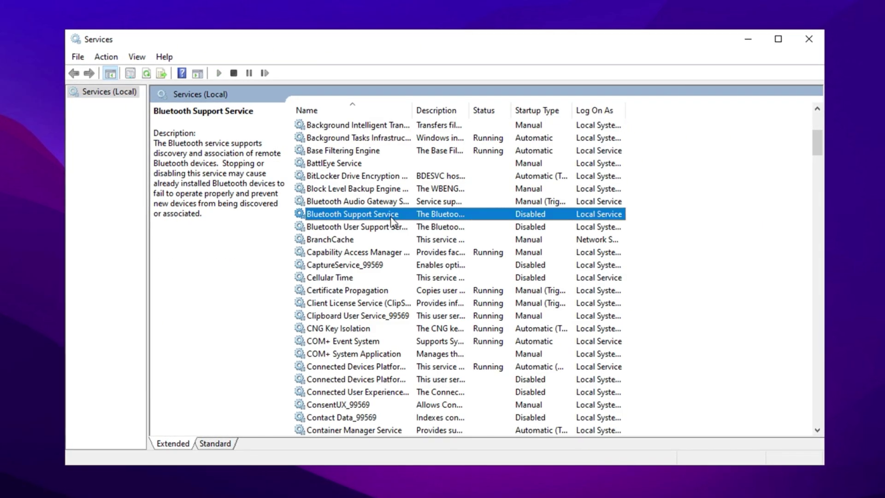